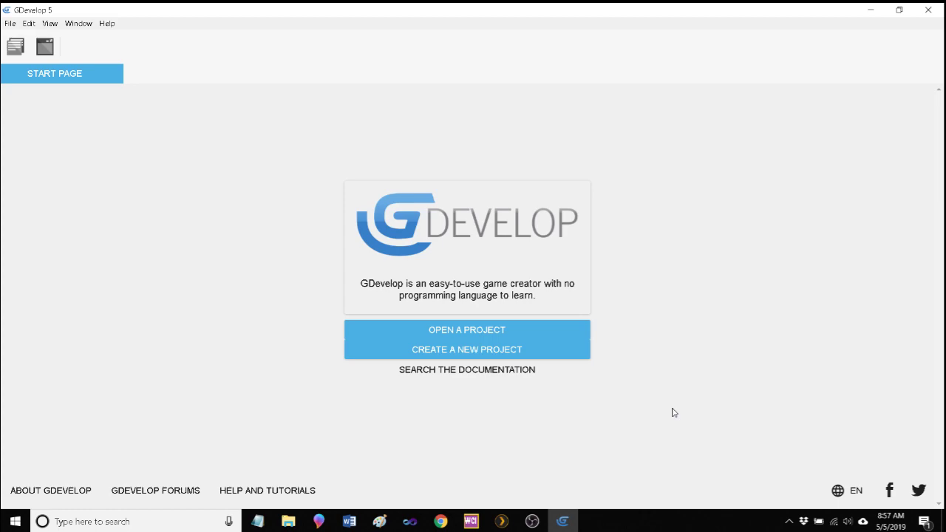
- Switch to Paint 3D and examine the JC (main).png character sprite up close
left_click(323, 525)
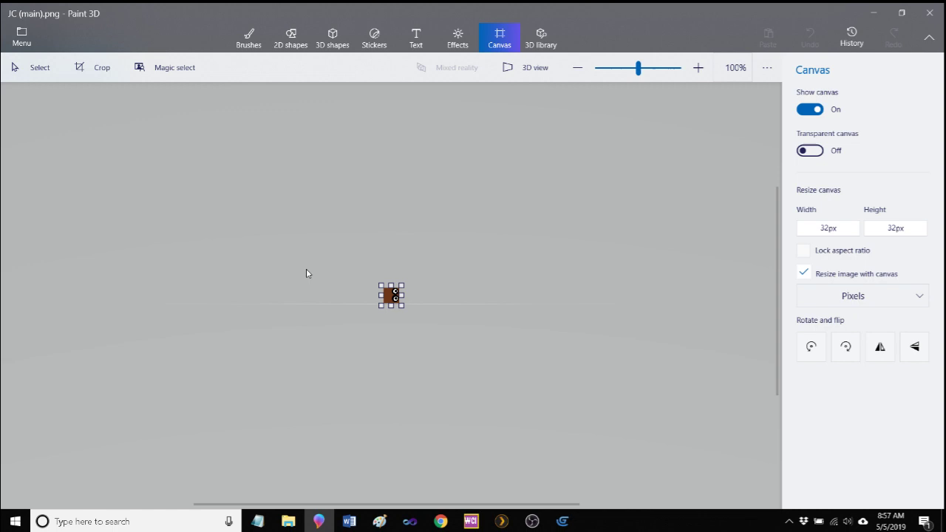
scroll(398, 295, "up", 6)
scroll(398, 296, "up", 2)
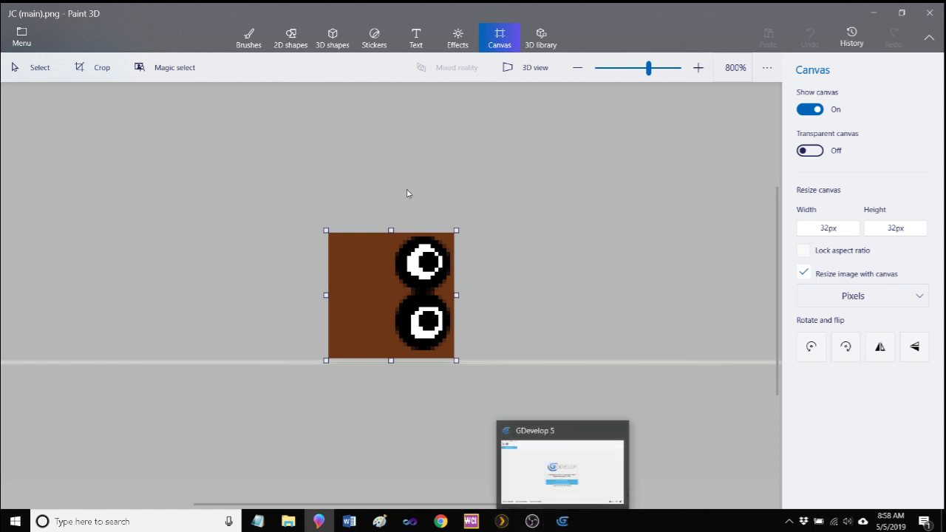
- Switch back to GDevelop and create a new project from the Empty game starter in a project folder named Tutorials
left_click(563, 521)
left_click(490, 350)
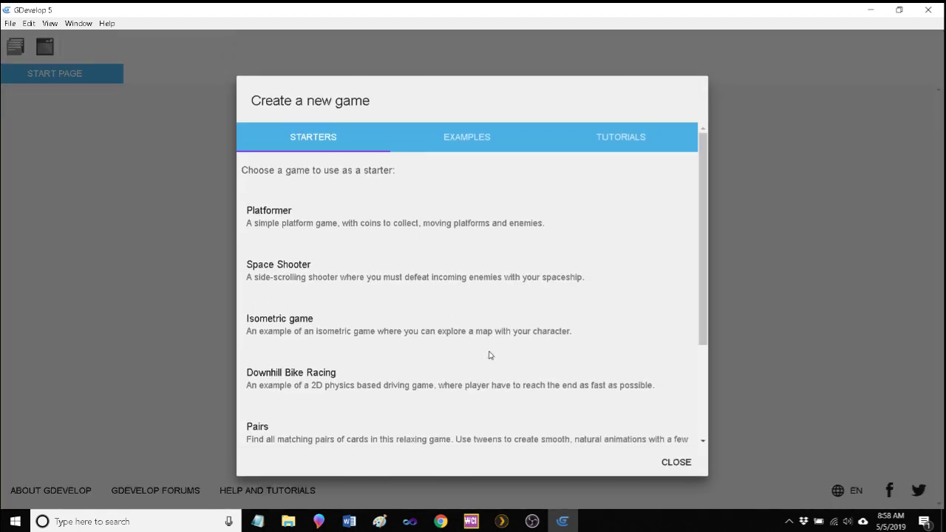
scroll(468, 354, "down", 3)
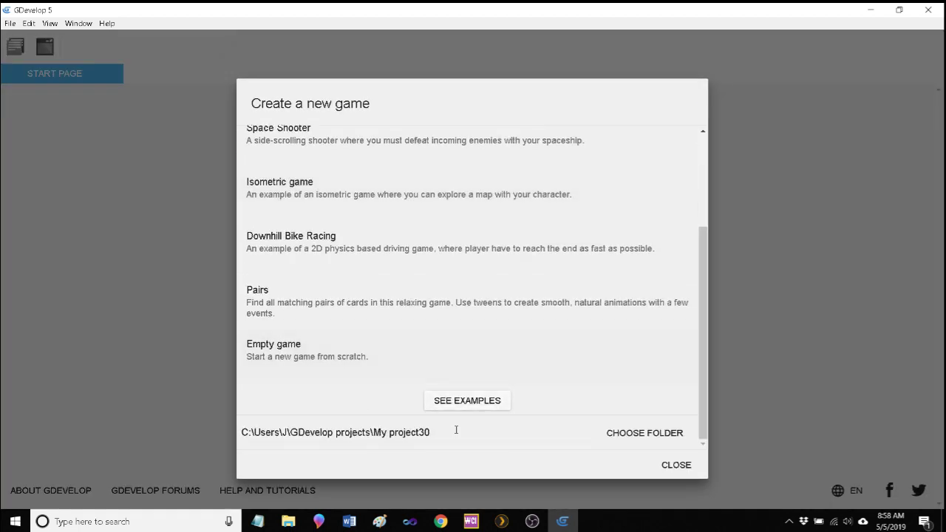
left_click_drag(436, 432, 375, 428)
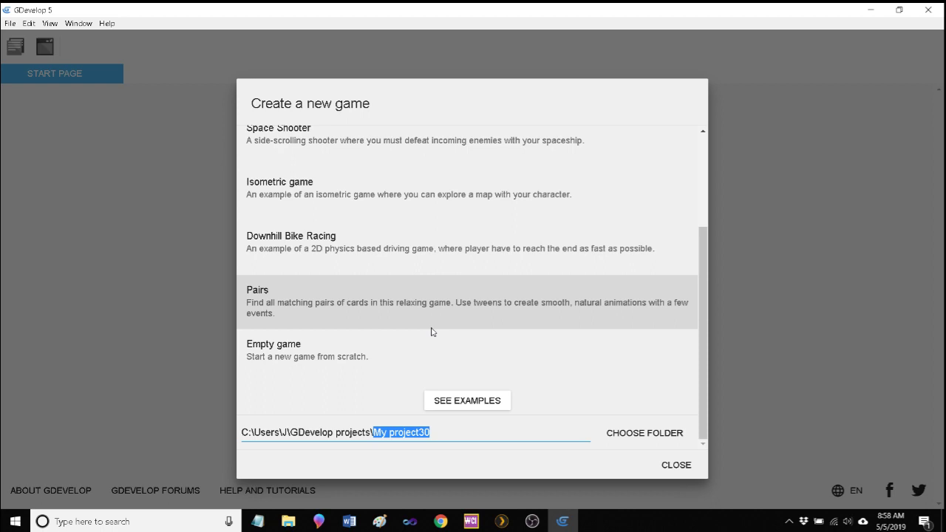
type("Tutorials")
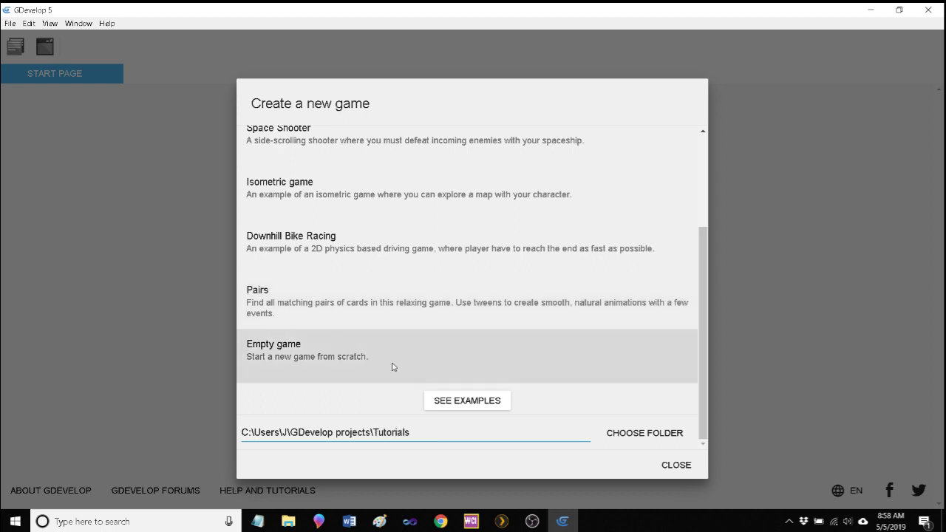
left_click(366, 376)
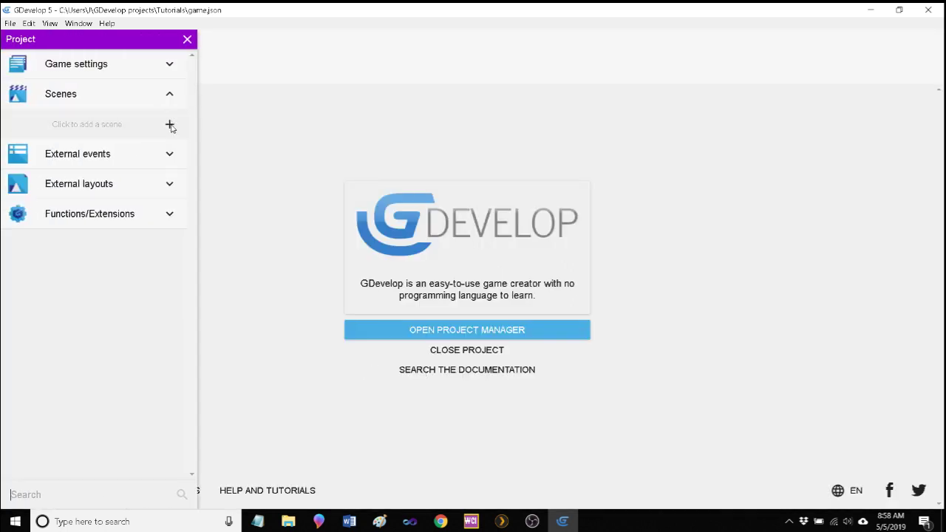
- Add a scene to the project, rename it Main, and open it for editing
left_click(170, 125)
right_click(84, 130)
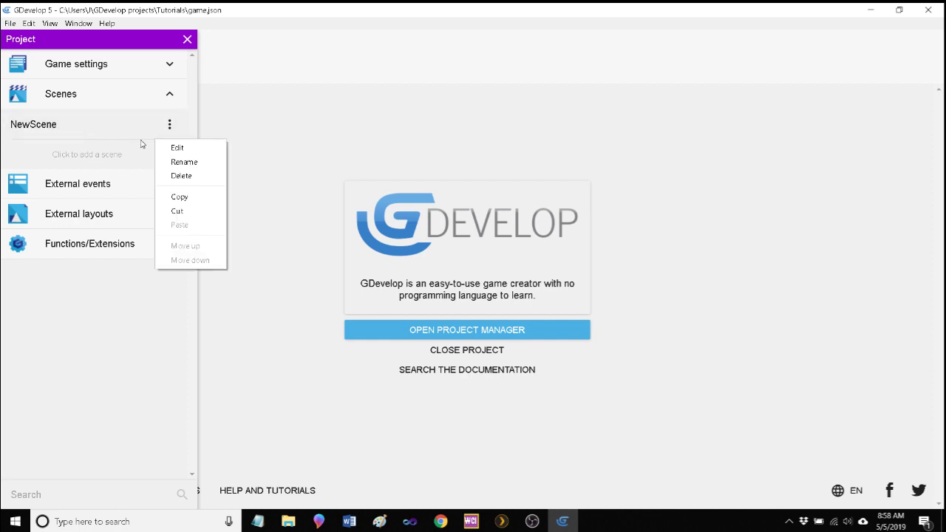
left_click(184, 161)
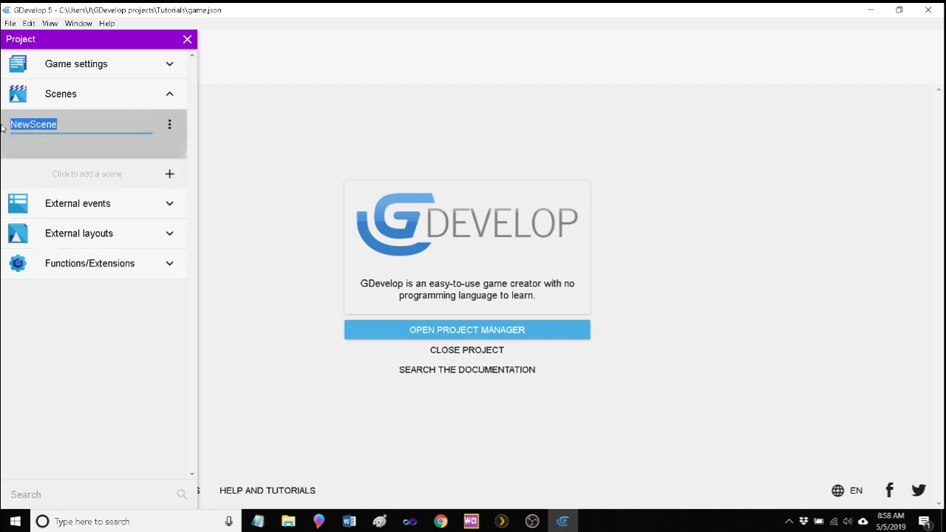
type("Main")
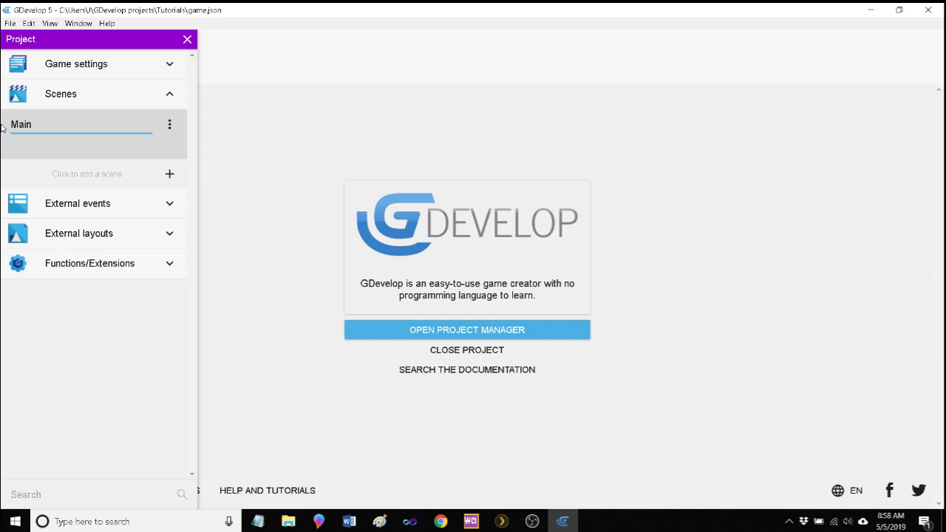
key("Return")
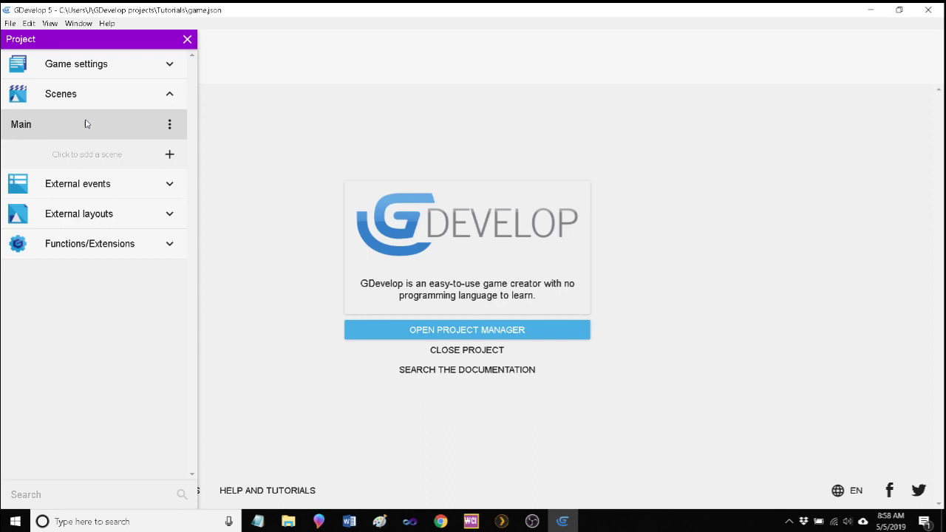
left_click(139, 132)
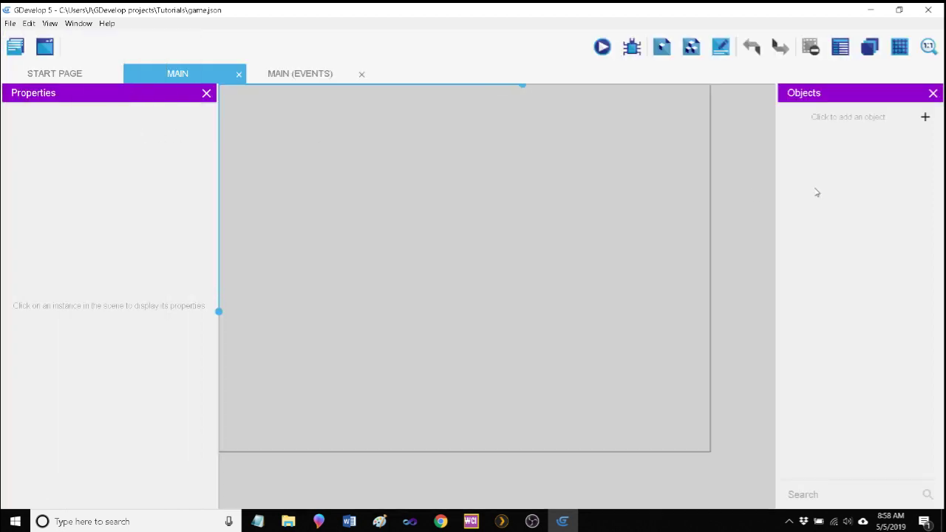
- Add a new Sprite object to the Main scene and name it Bob
left_click(924, 118)
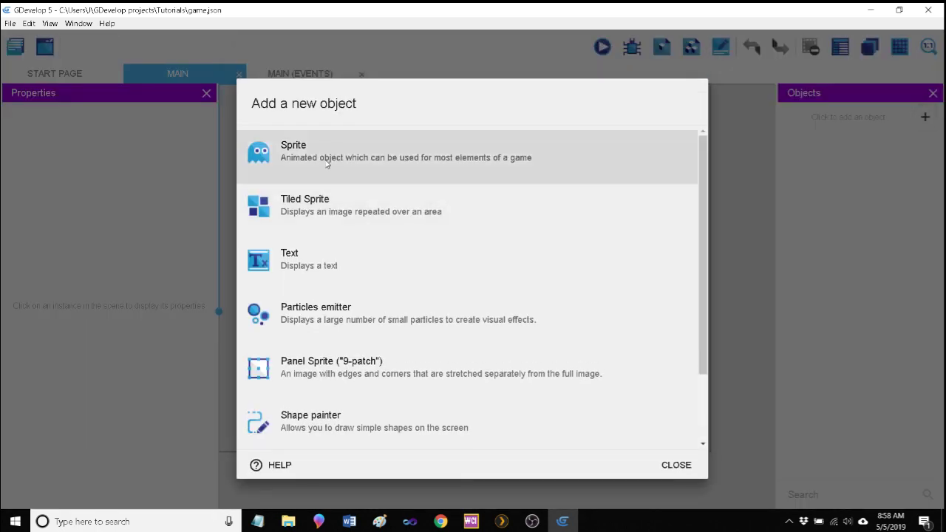
left_click(325, 159)
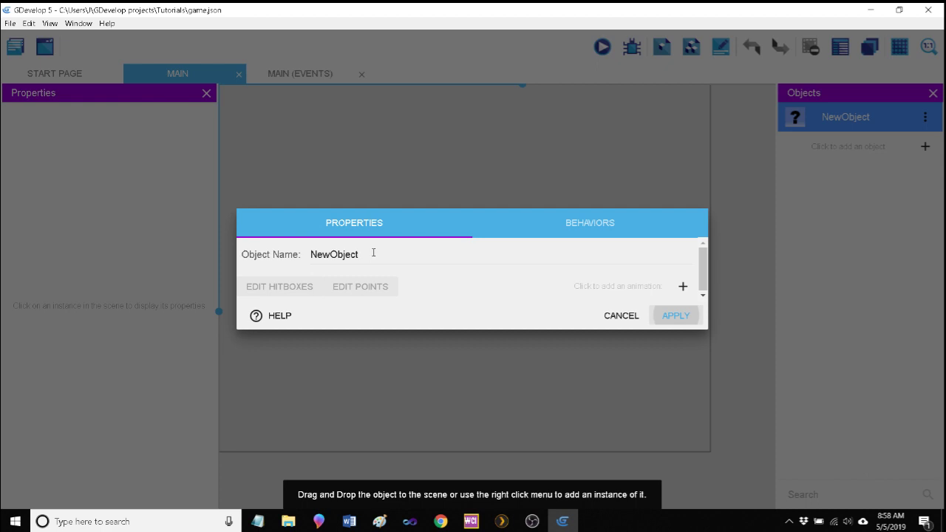
double_click(373, 253)
type("Bob")
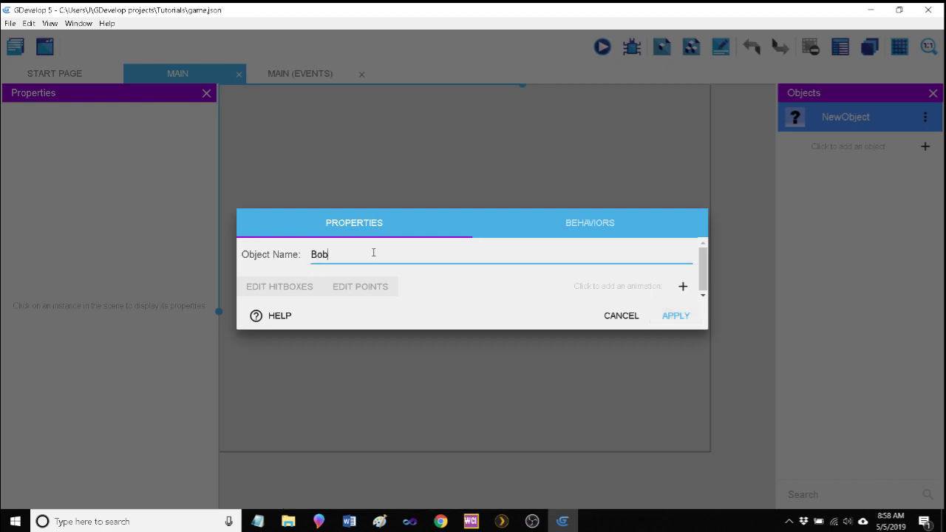
- Give Bob an animation using JC (main).png from The Adventures of JC and AICES project's Sprites > Characters > JC folder, and apply the object
left_click(683, 289)
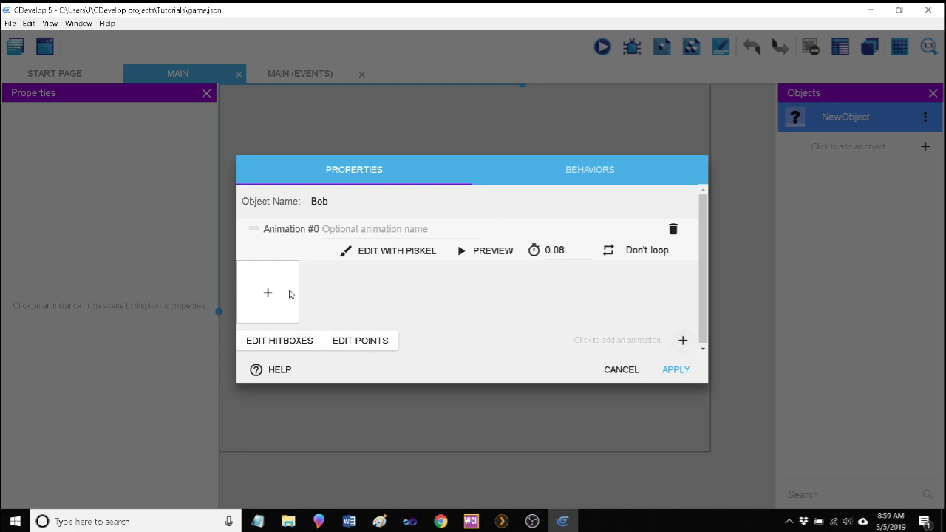
left_click(268, 294)
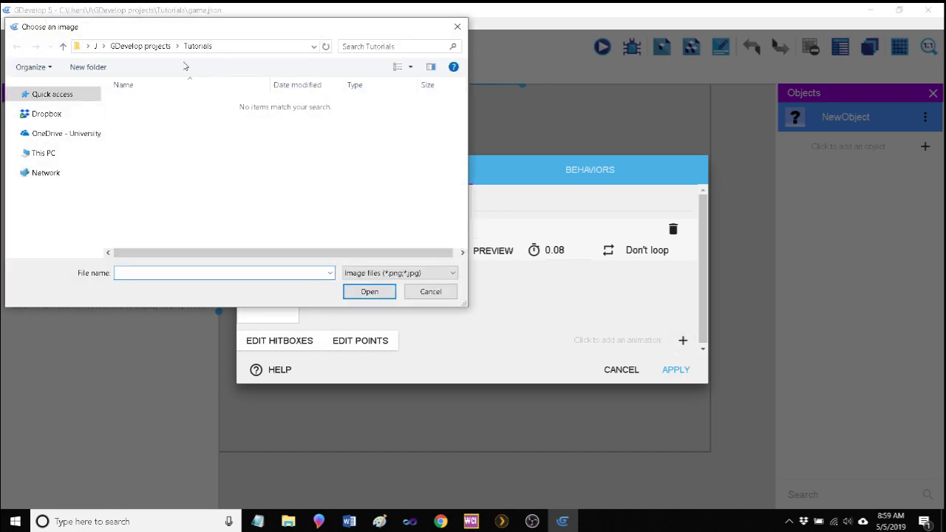
left_click(146, 46)
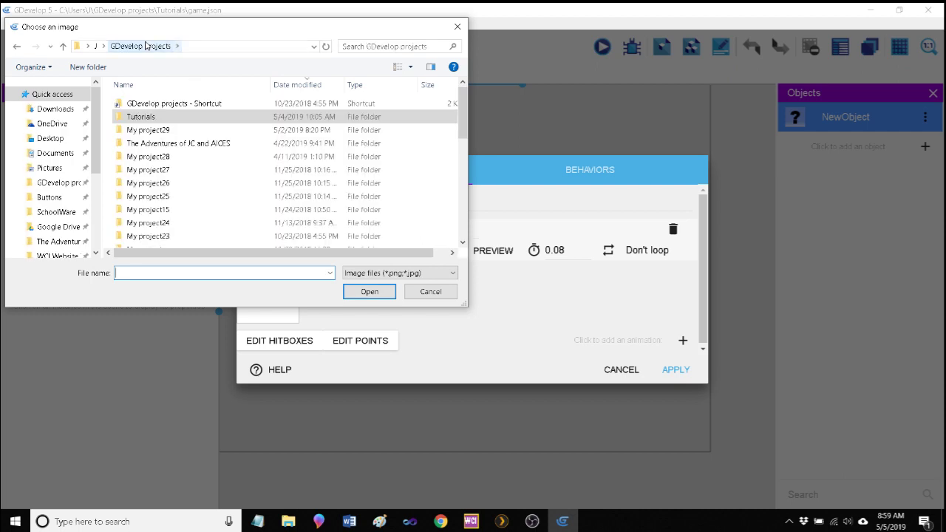
double_click(204, 145)
double_click(204, 148)
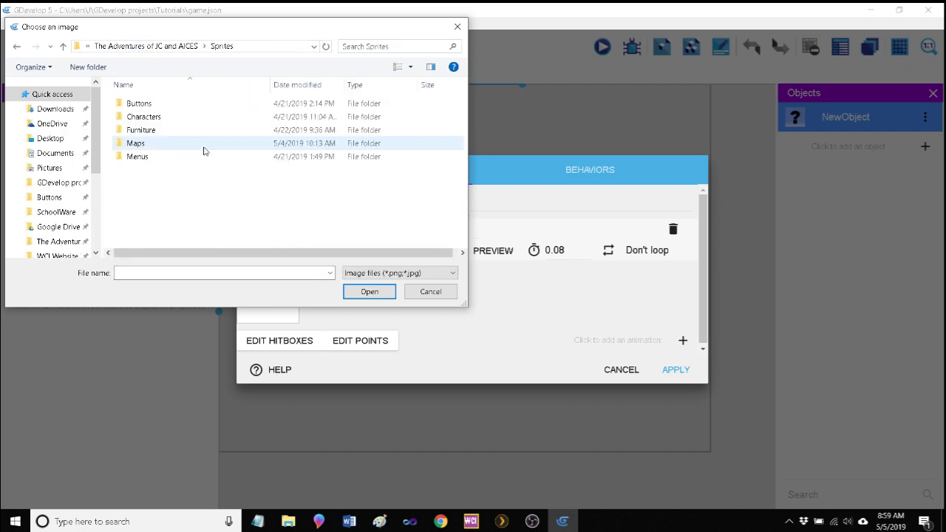
left_click(145, 119)
double_click(146, 120)
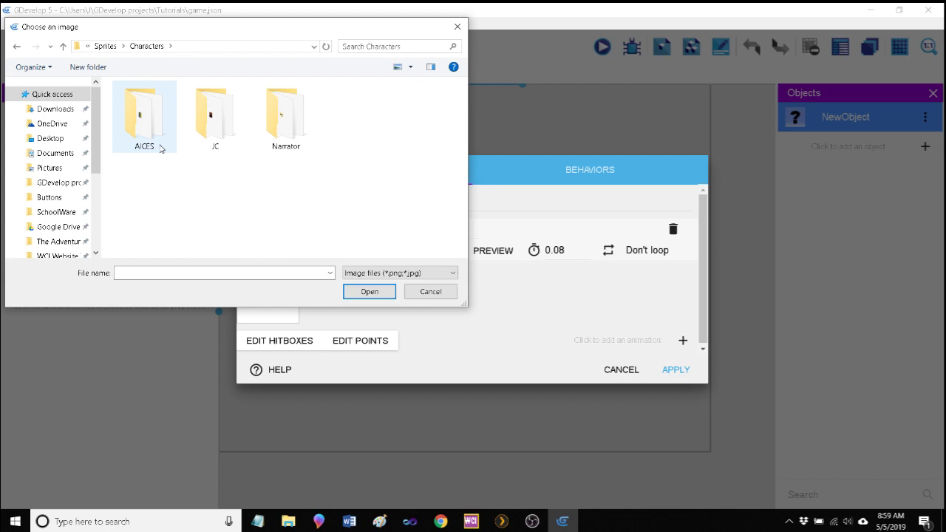
left_click(215, 135)
double_click(215, 136)
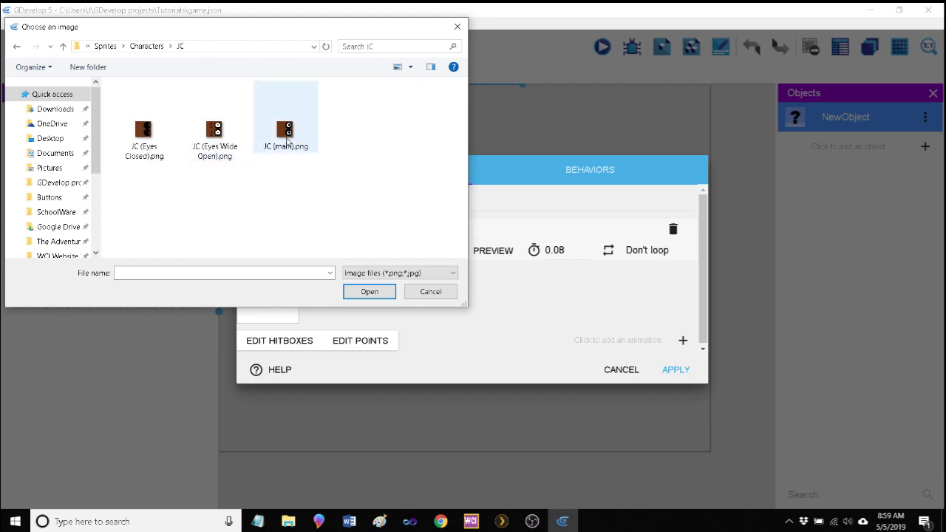
left_click(286, 137)
left_click(369, 291)
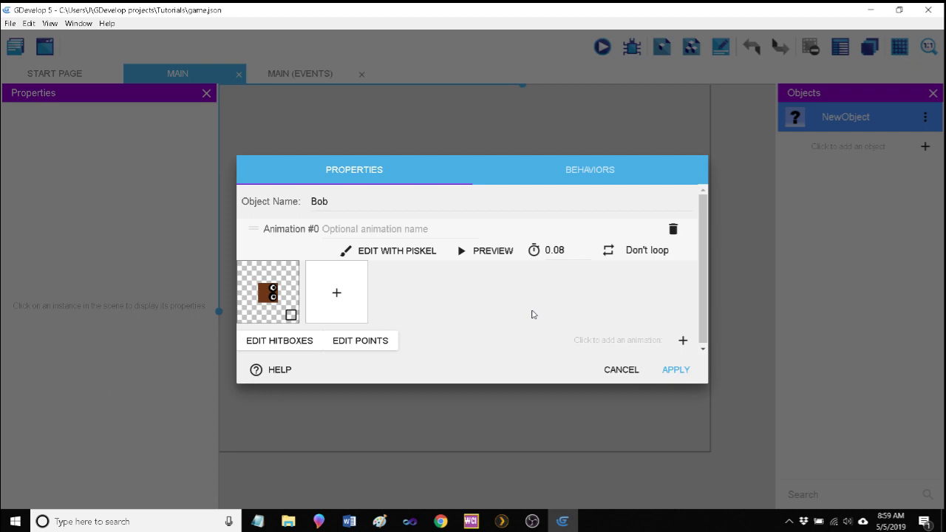
left_click(675, 369)
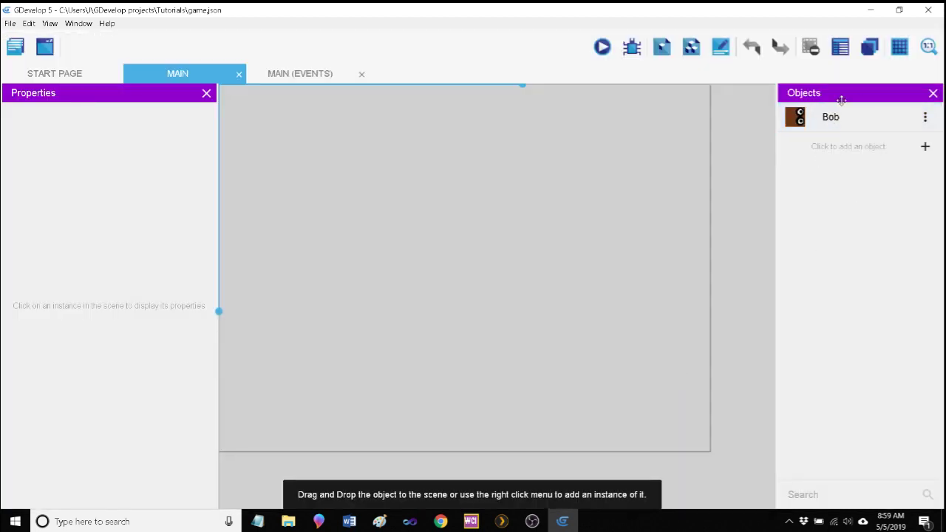
- Place an instance of Bob near the middle of the scene at about X 369, Y 285, and check it in a preview
left_click_drag(854, 116, 454, 268)
left_click(452, 274)
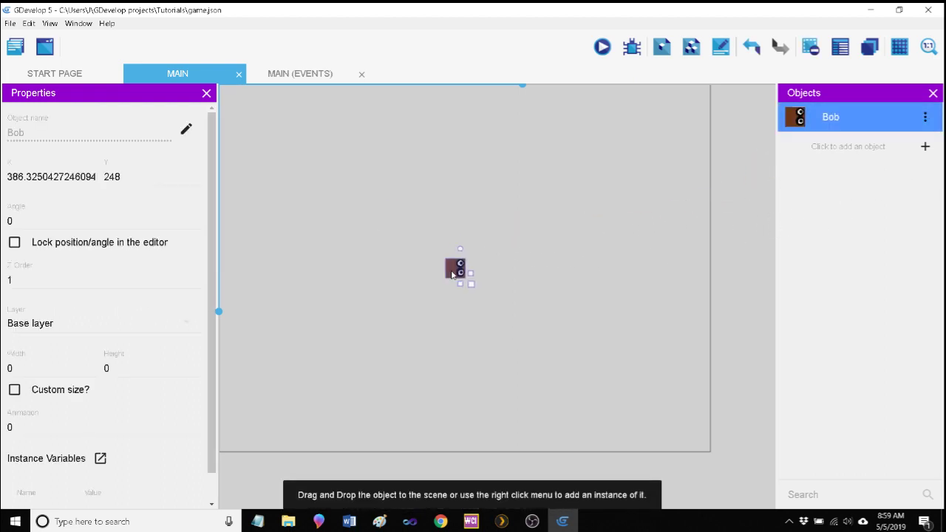
left_click(602, 46)
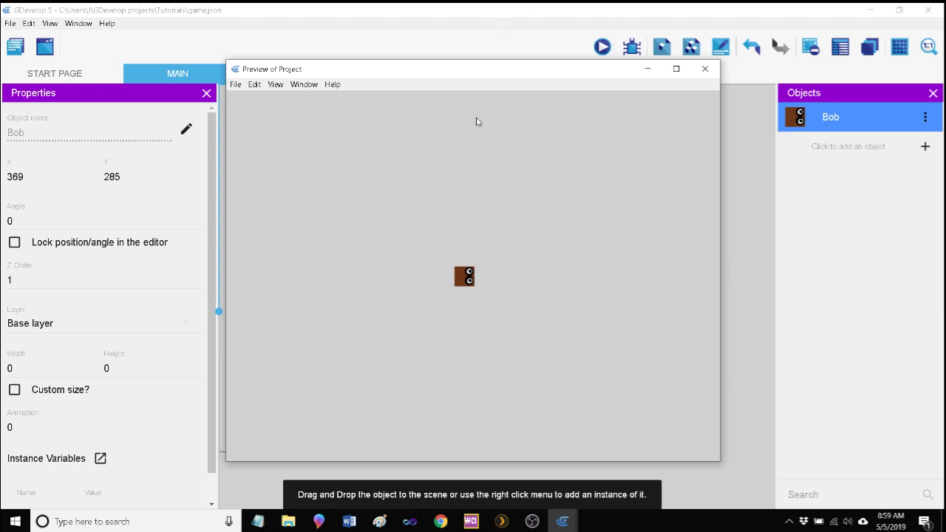
left_click(702, 71)
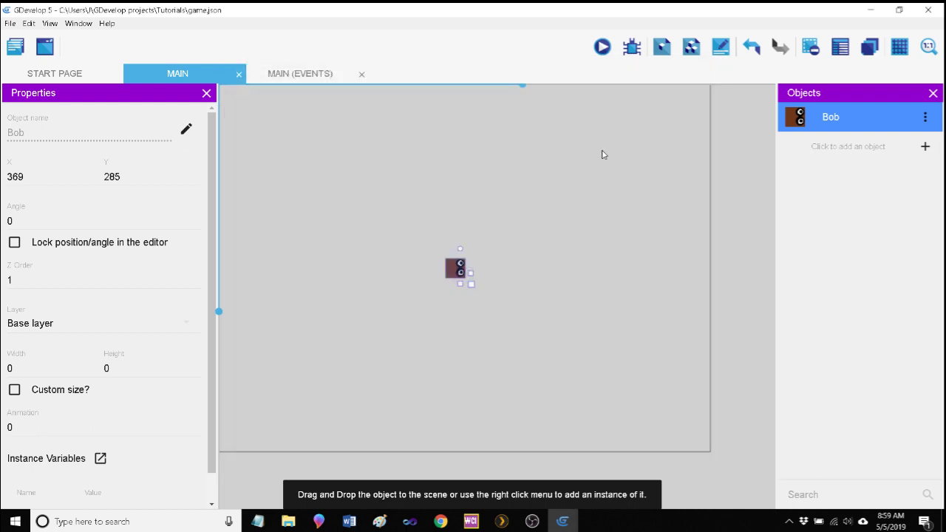
- Add the Top-down movement (4 or 8 directions) behavior to Bob with its default settings and test the movement in a preview
right_click(858, 116)
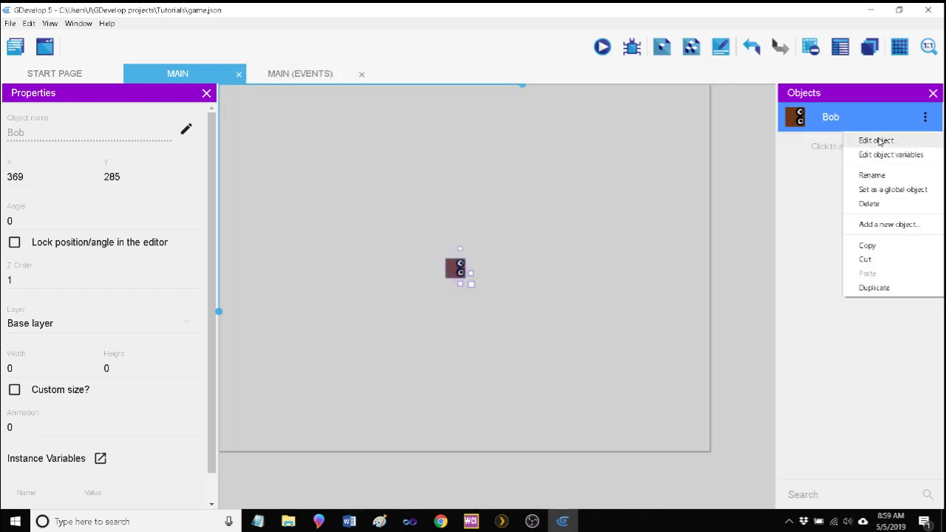
left_click(878, 141)
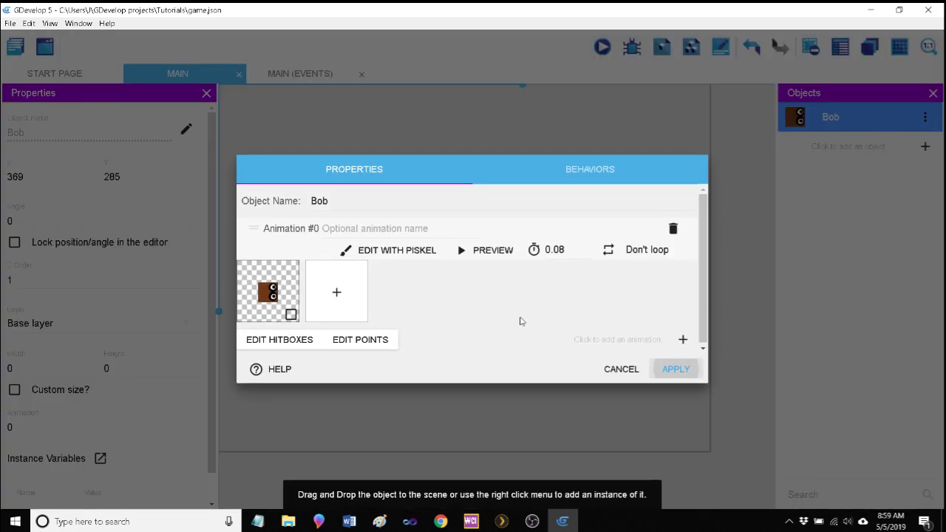
left_click(591, 174)
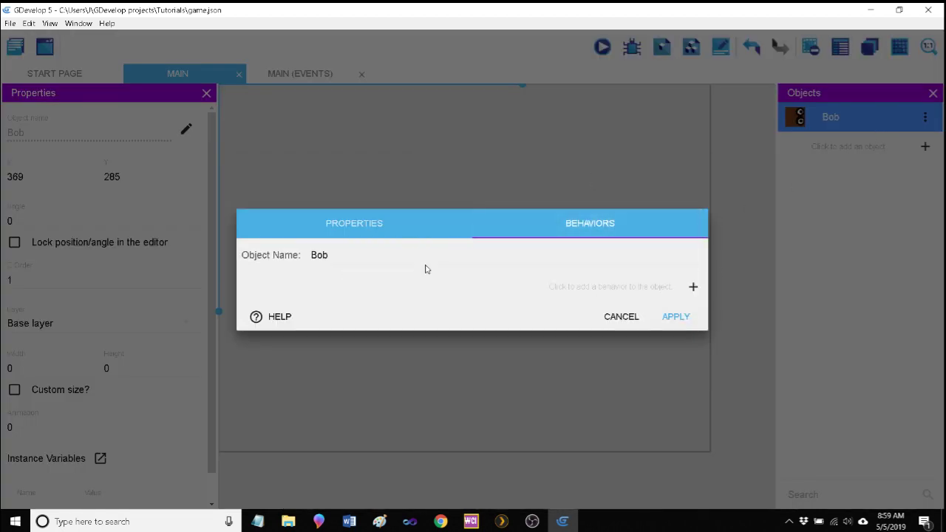
left_click(694, 287)
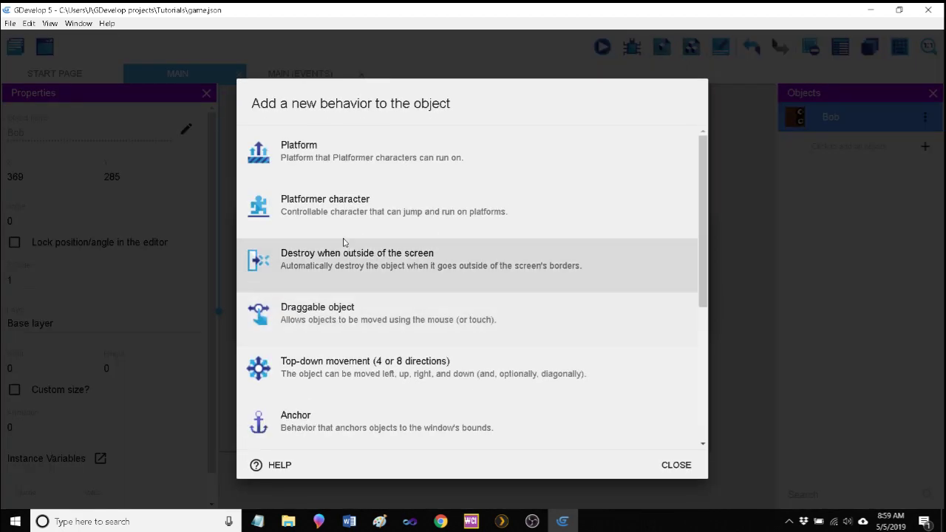
scroll(355, 310, "down", 2)
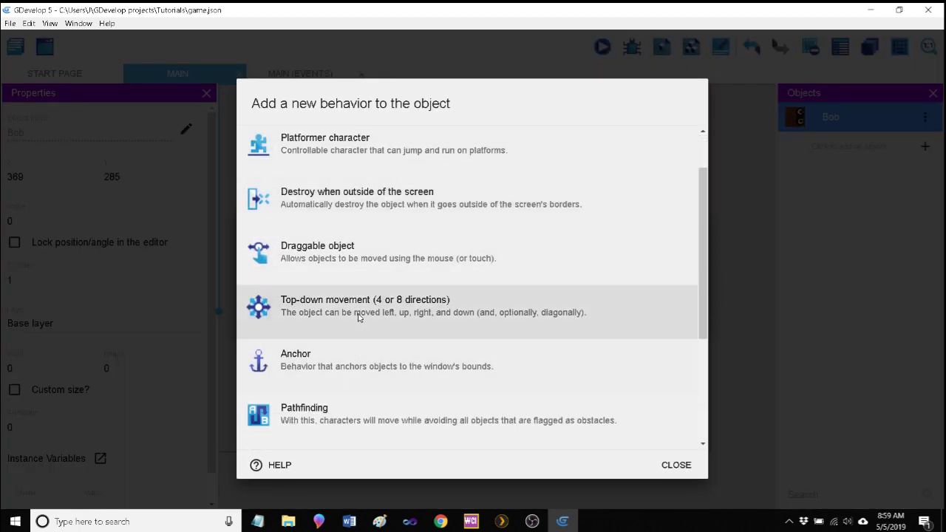
left_click(357, 313)
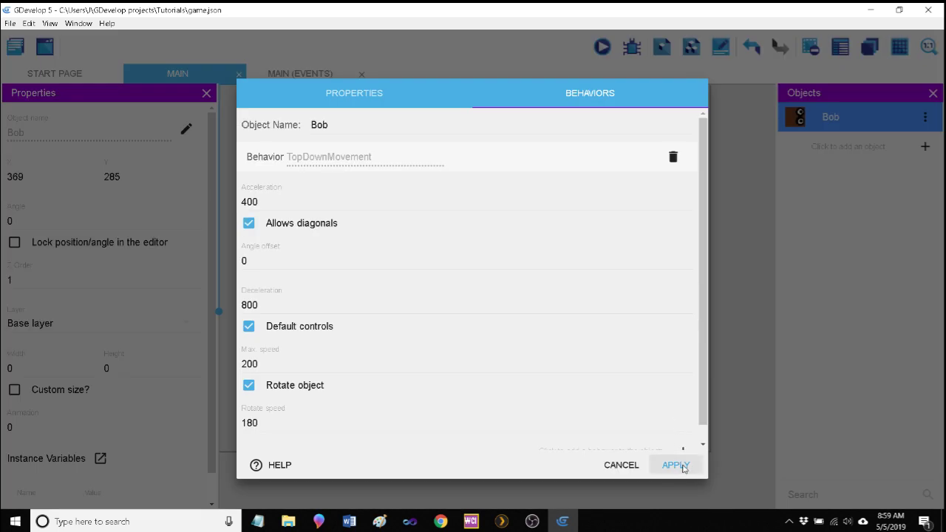
left_click(681, 464)
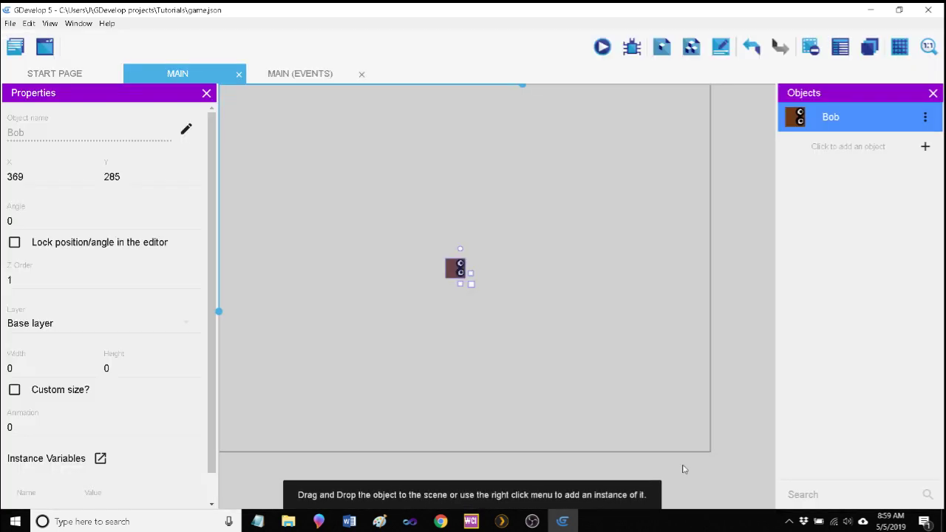
left_click(603, 47)
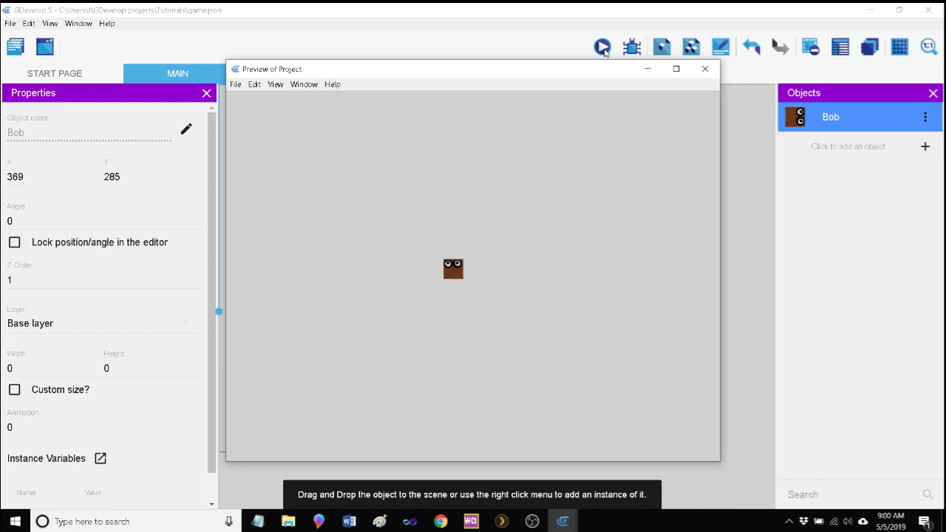
left_click(705, 68)
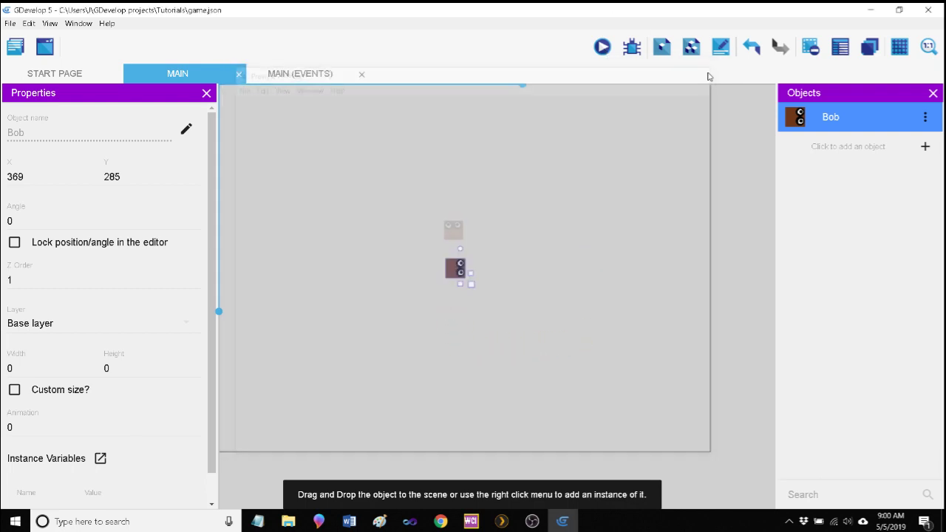
- In Bob's TopDownMovement behavior, disable diagonal movement and set the acceleration to 300
right_click(873, 124)
left_click(876, 140)
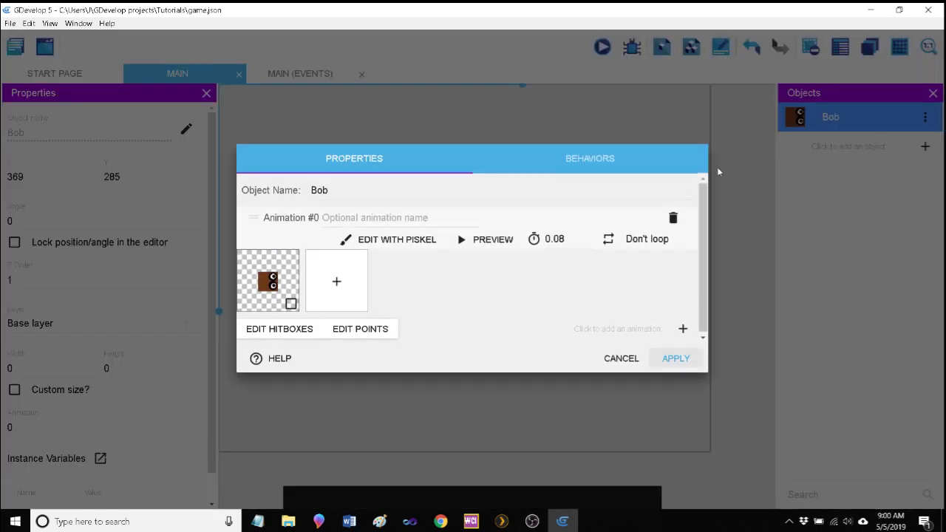
left_click(582, 169)
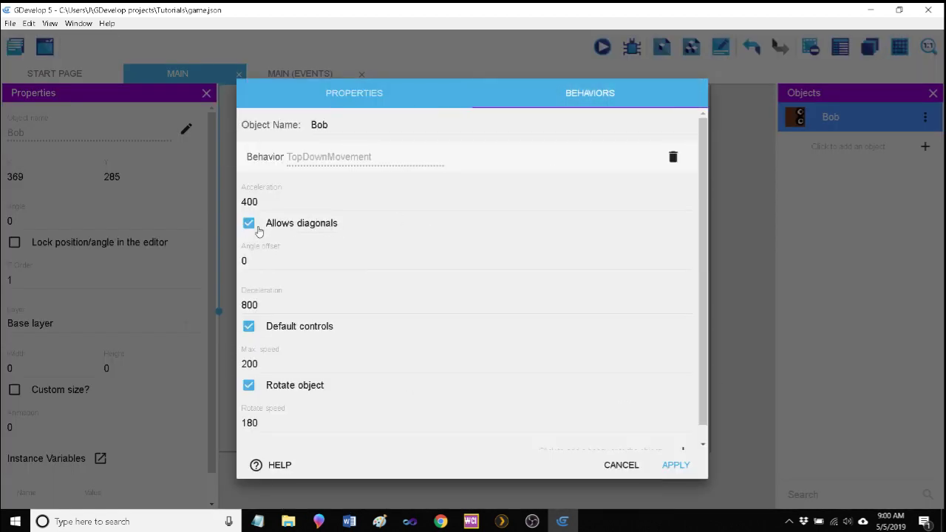
left_click(249, 224)
double_click(269, 199)
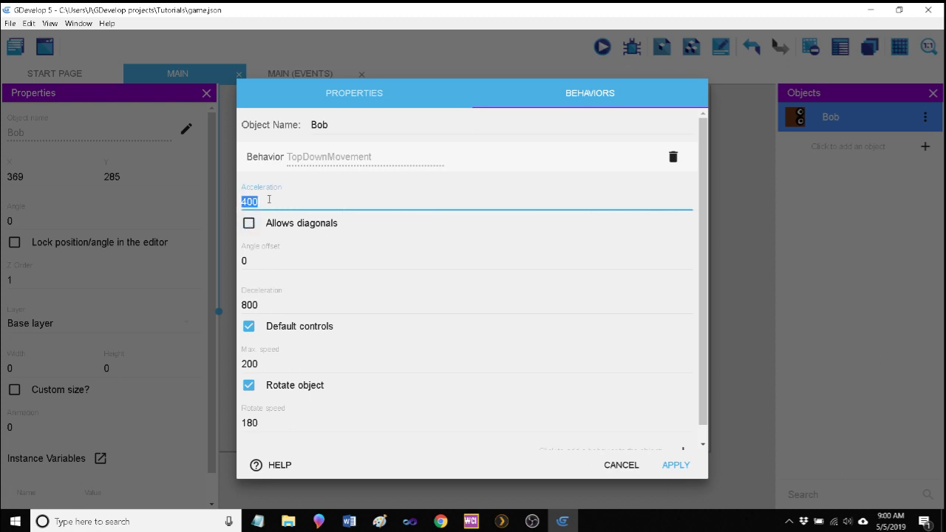
type("3")
- Set Bob's deceleration to 2000, rotate speed to 300 and max speed to 300, and apply the behavior changes
scroll(288, 275, "down", 1)
double_click(279, 289)
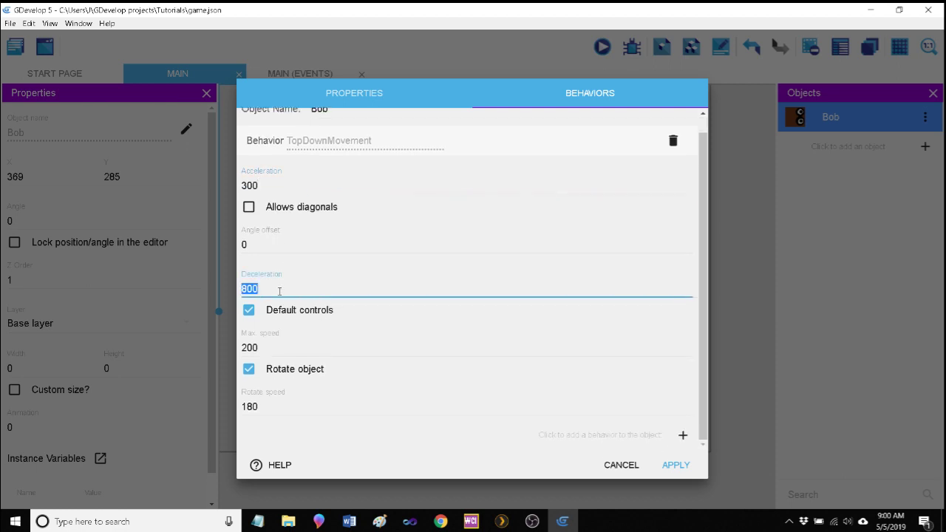
type("2000")
double_click(274, 397)
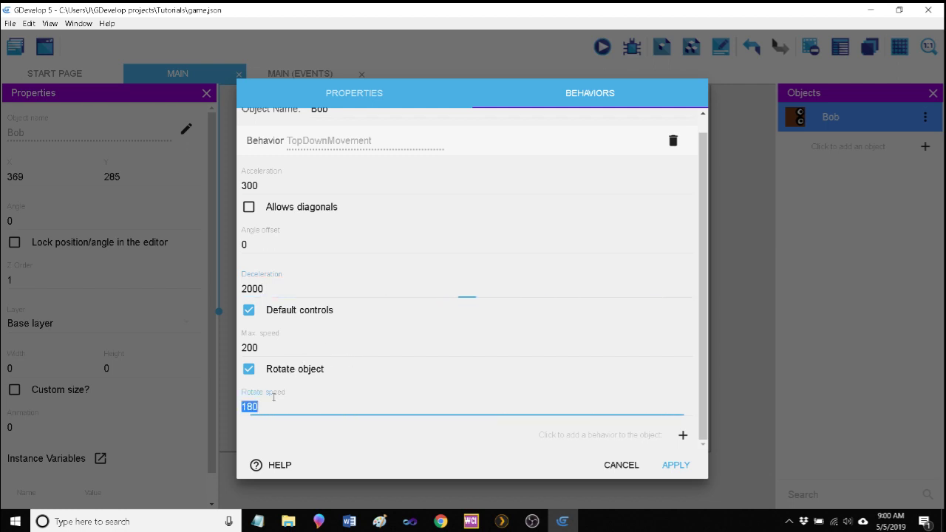
type("300")
double_click(269, 345)
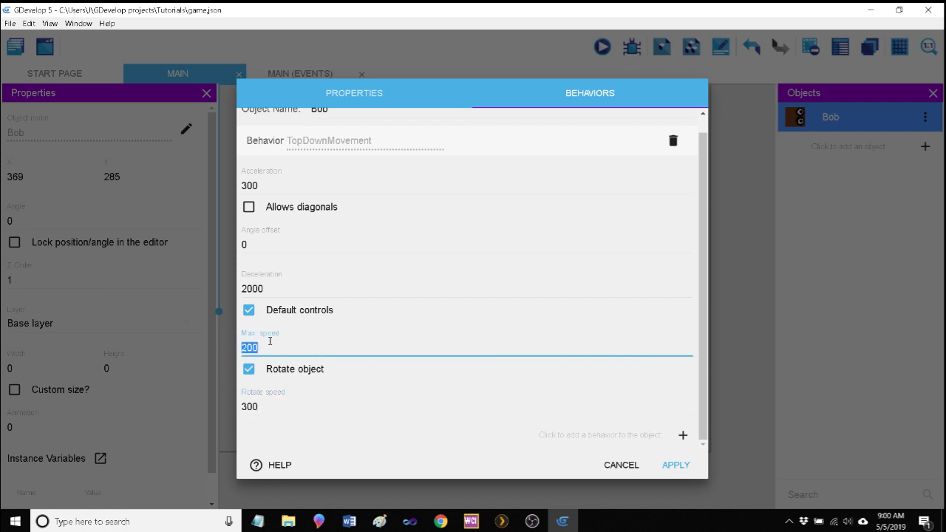
type("300")
left_click(676, 466)
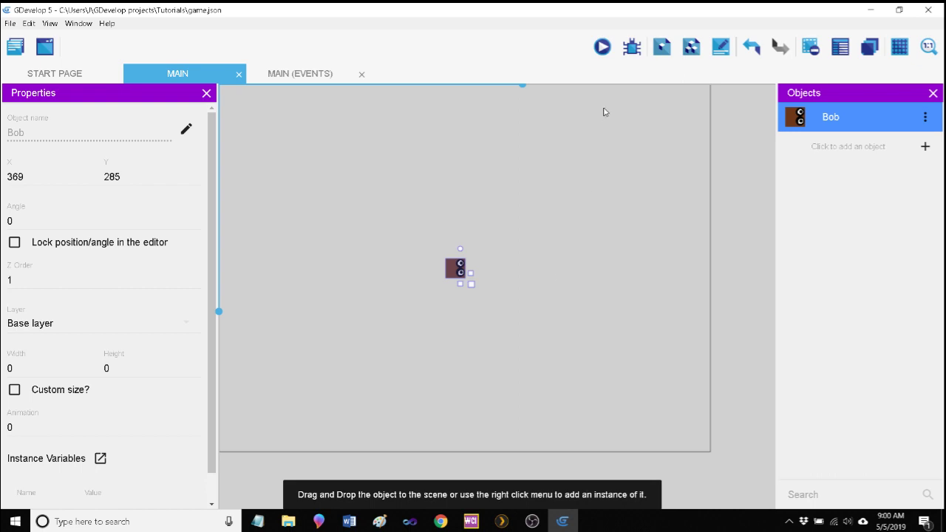
- Preview the scene, move Bob in all four directions to test the adjusted movement, and close the preview
left_click(603, 49)
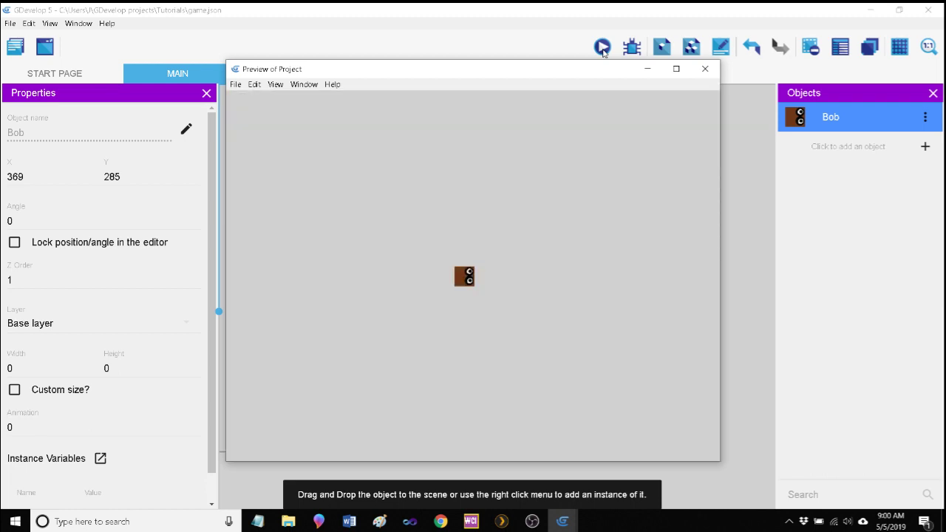
key("Left")
key("Up")
key("Right")
key("Down")
key("Right")
key("Down")
key("Down")
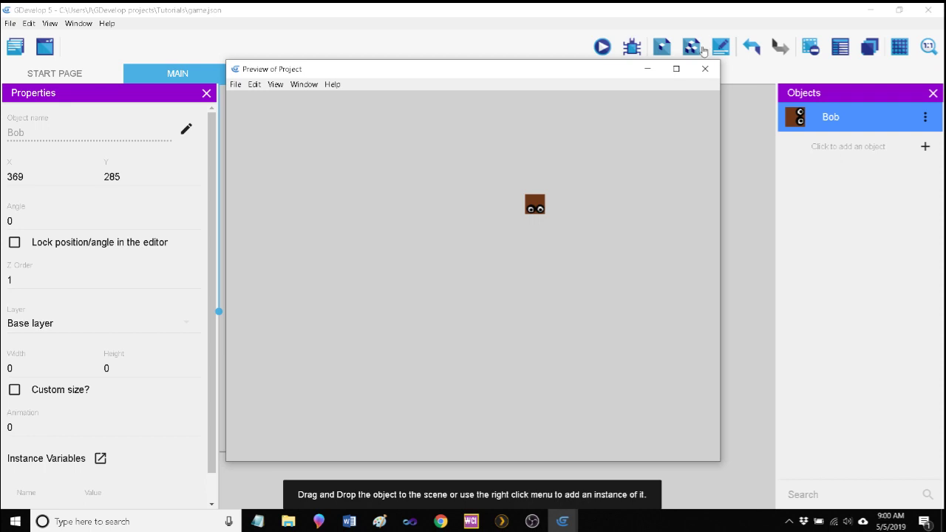
left_click(704, 68)
- Set the deceleration in Bob's TopDownMovement behavior to 20000 and apply the change
right_click(840, 121)
left_click(871, 140)
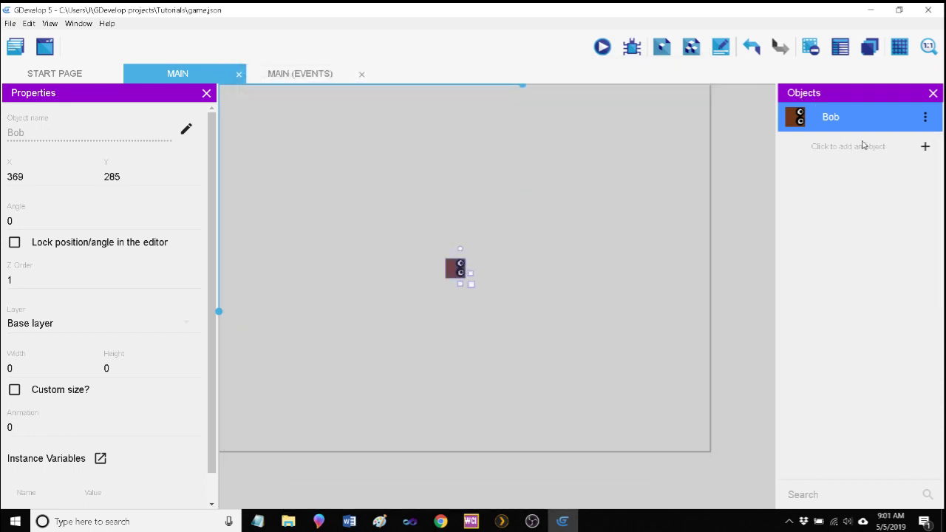
left_click(596, 172)
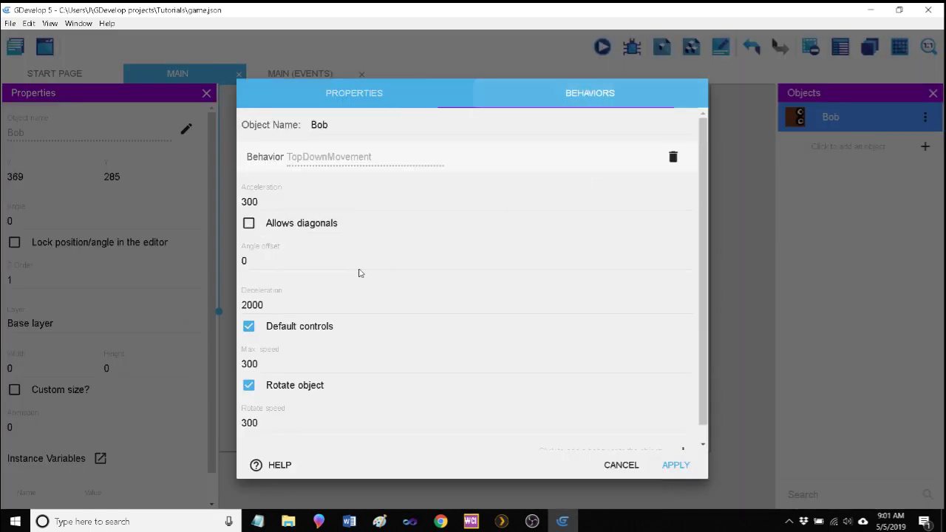
double_click(278, 300)
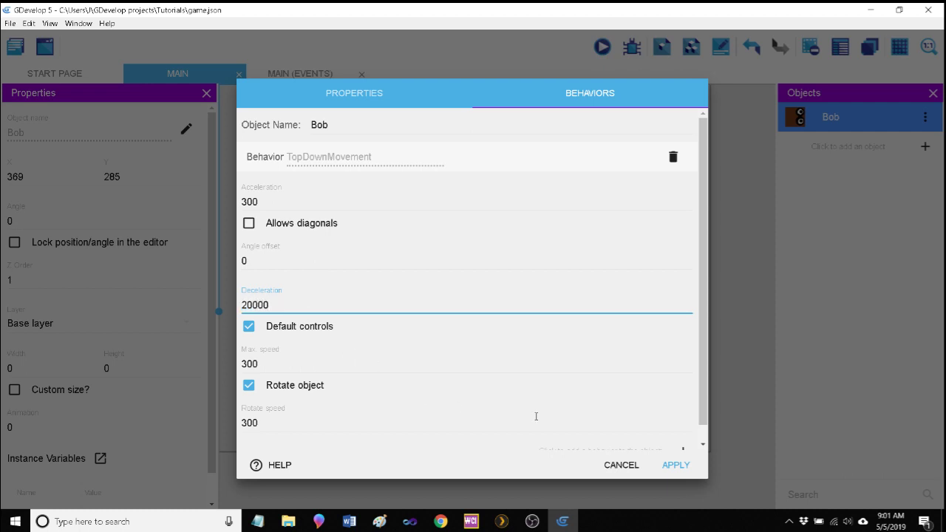
left_click(674, 465)
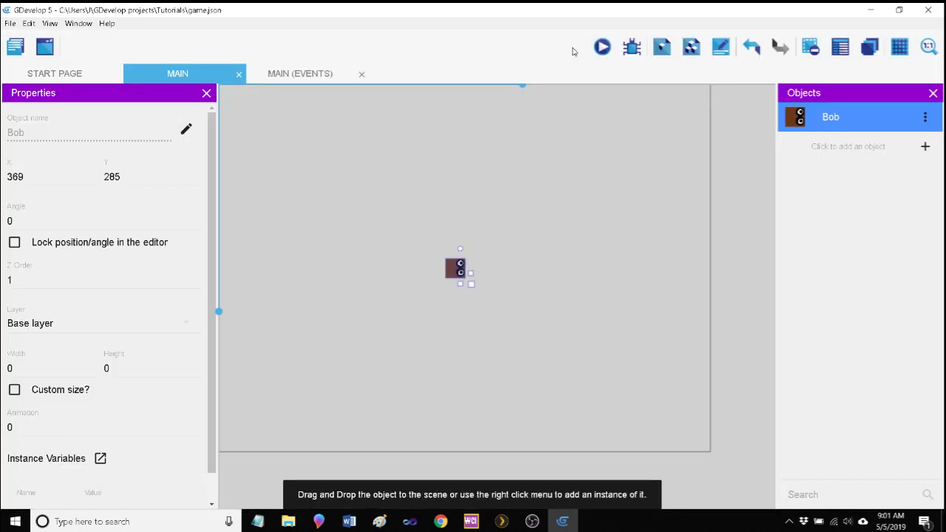
- Preview the scene again and move Bob repeatedly up, down, left and right to test how sharply he stops and turns
left_click(602, 47)
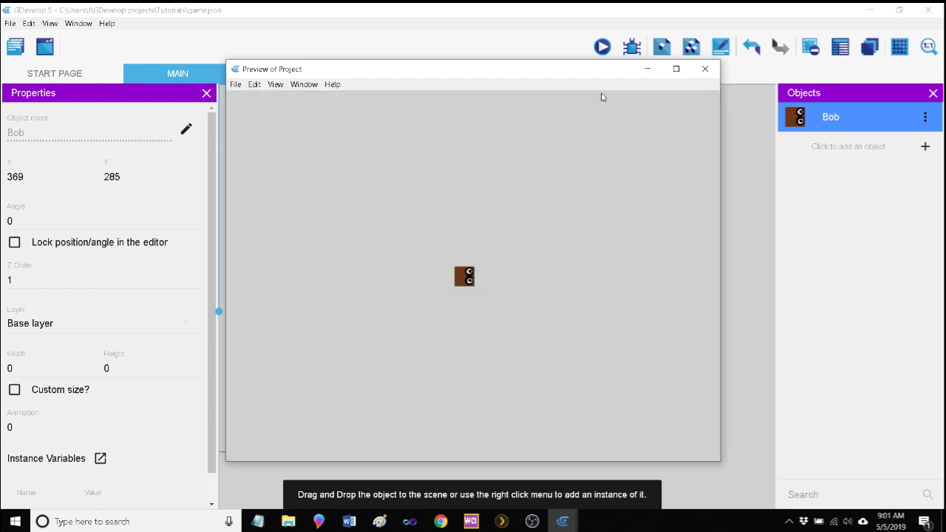
key("Left")
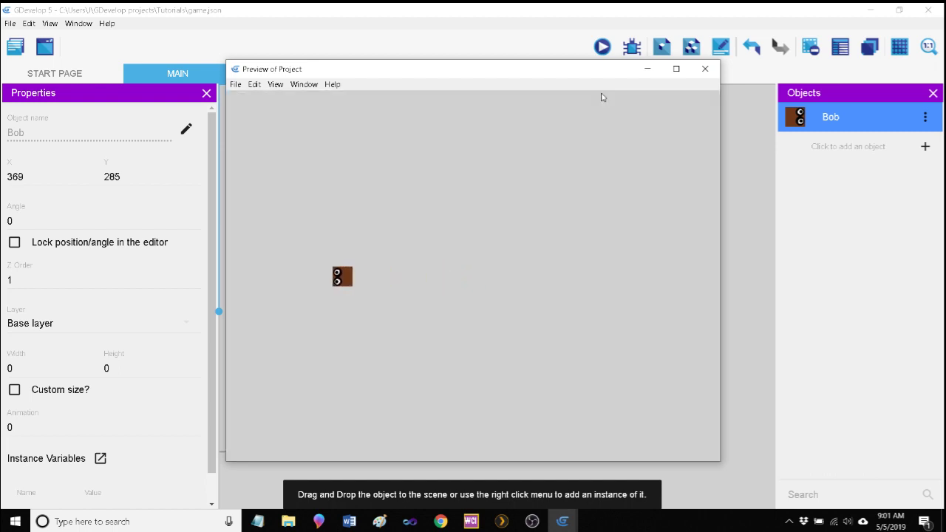
key("Right")
key("Up")
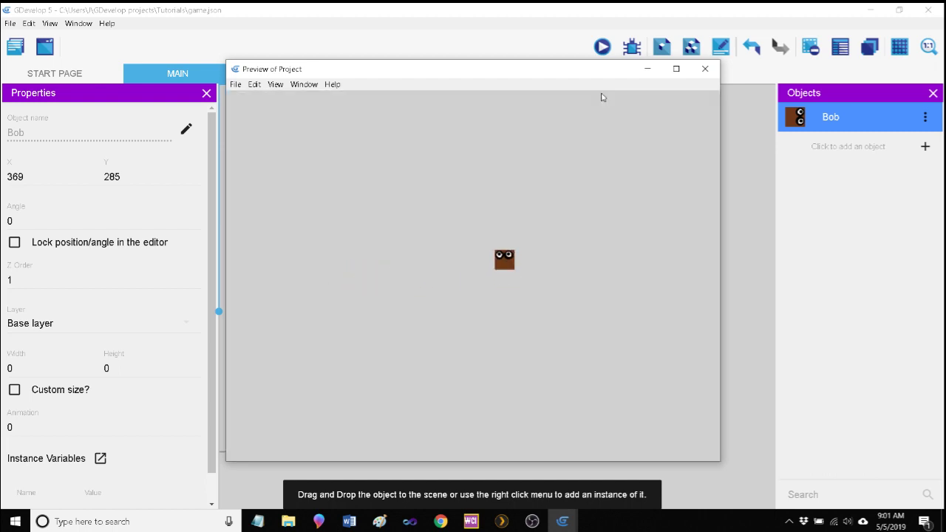
key("Right")
key("Down")
key("Left")
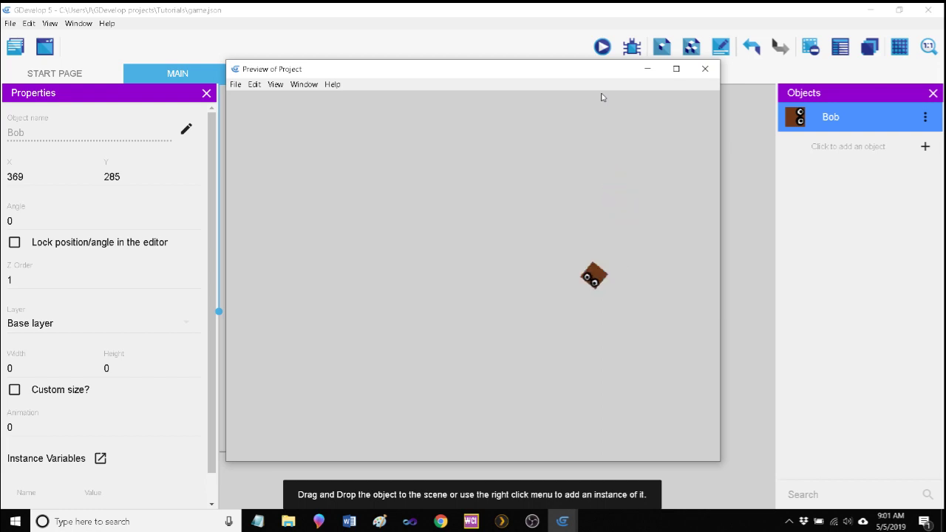
key("Up")
key("Left")
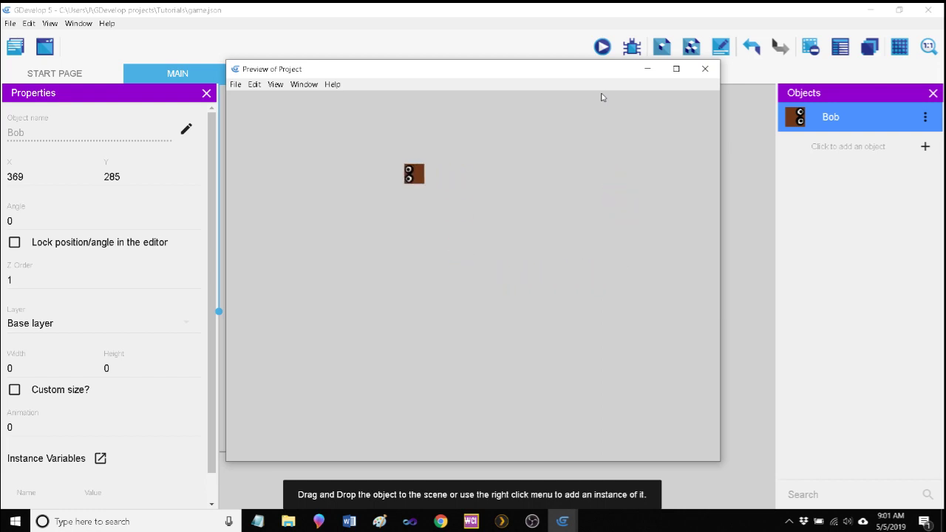
key("Down")
key("Right")
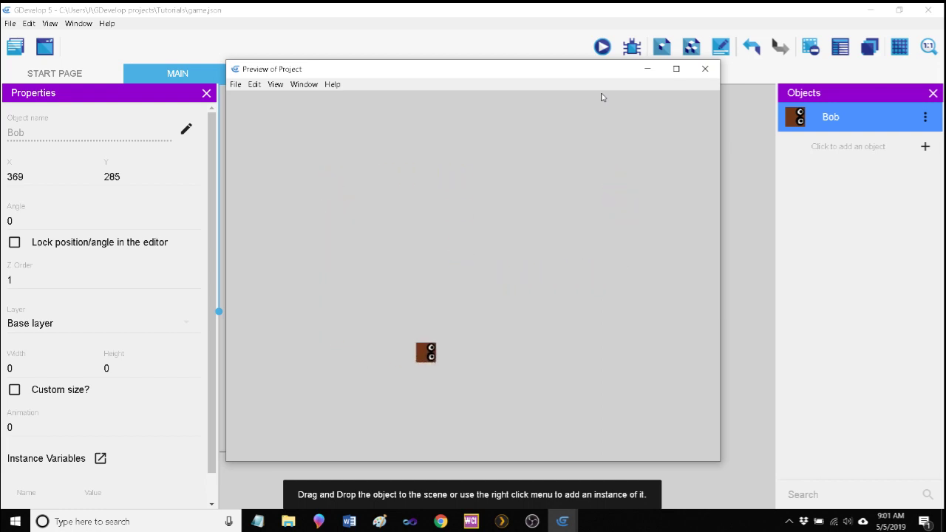
key("Up")
key("Left")
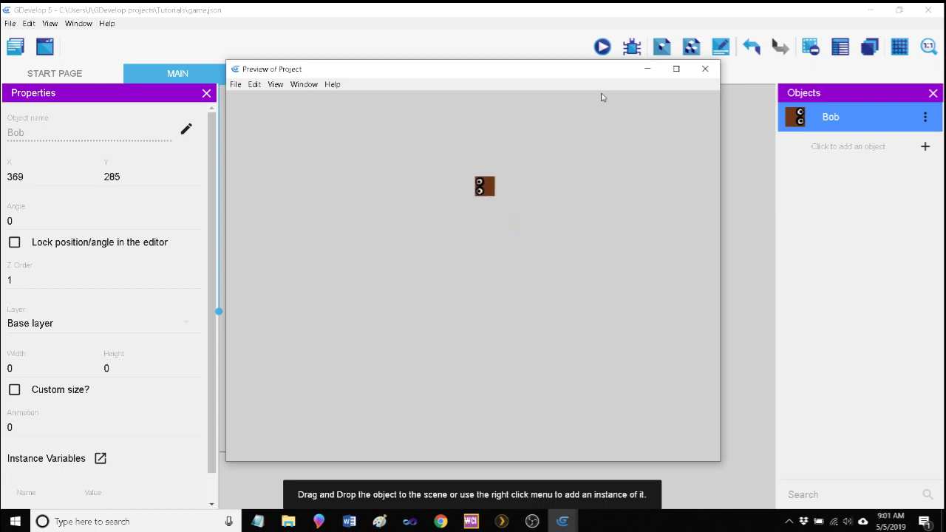
key("Down")
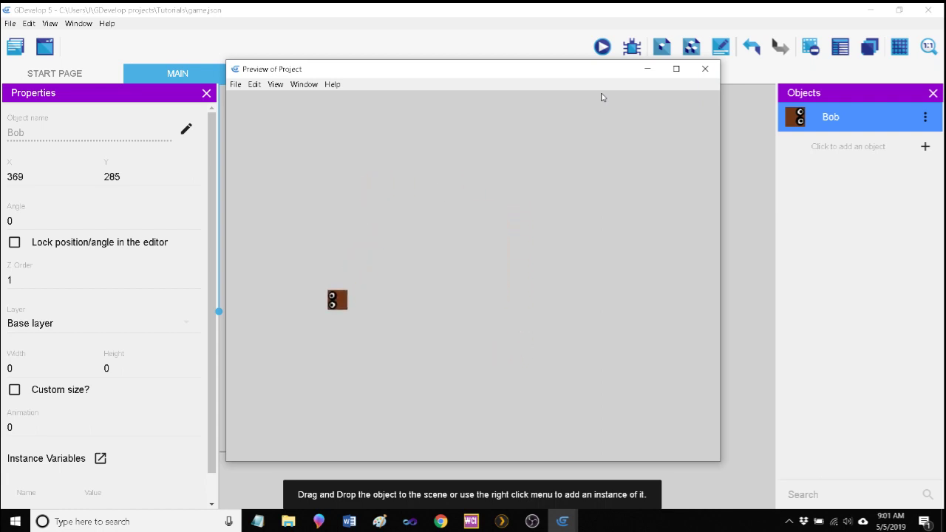
key("Up")
key("Right")
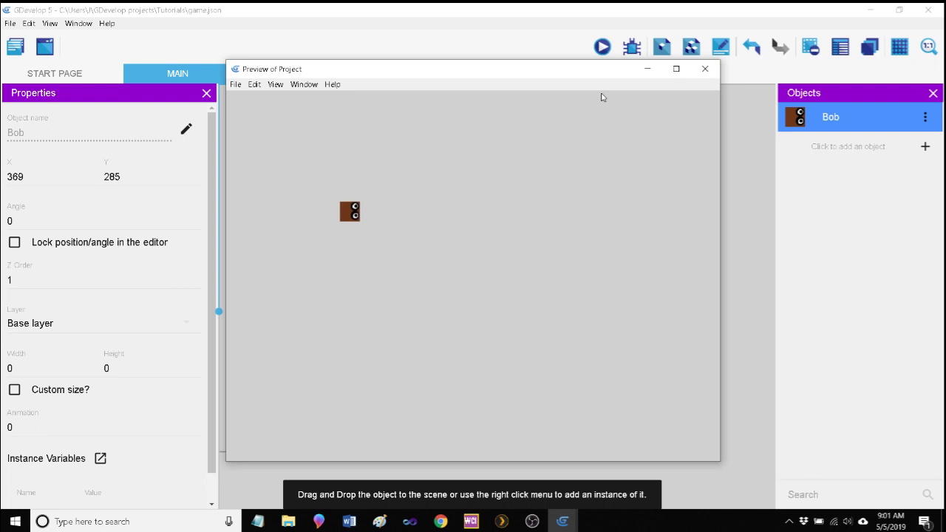
key("Down")
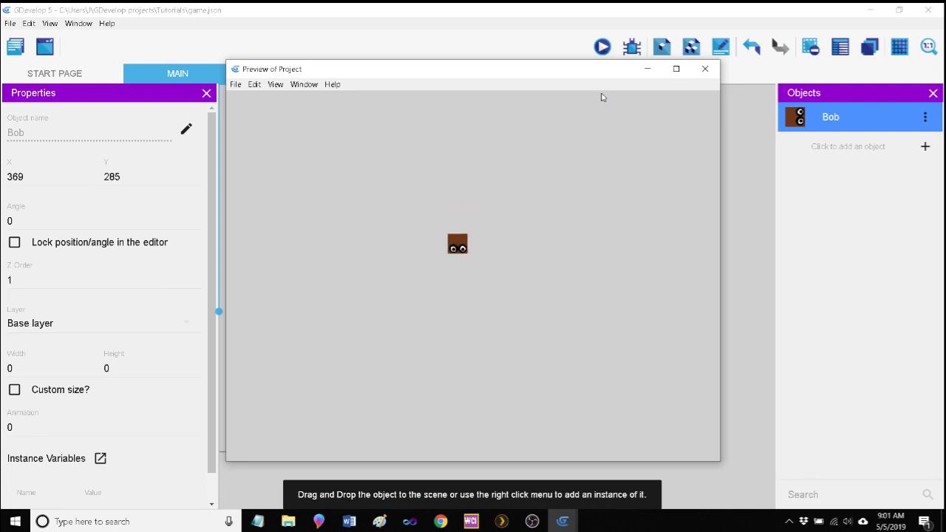